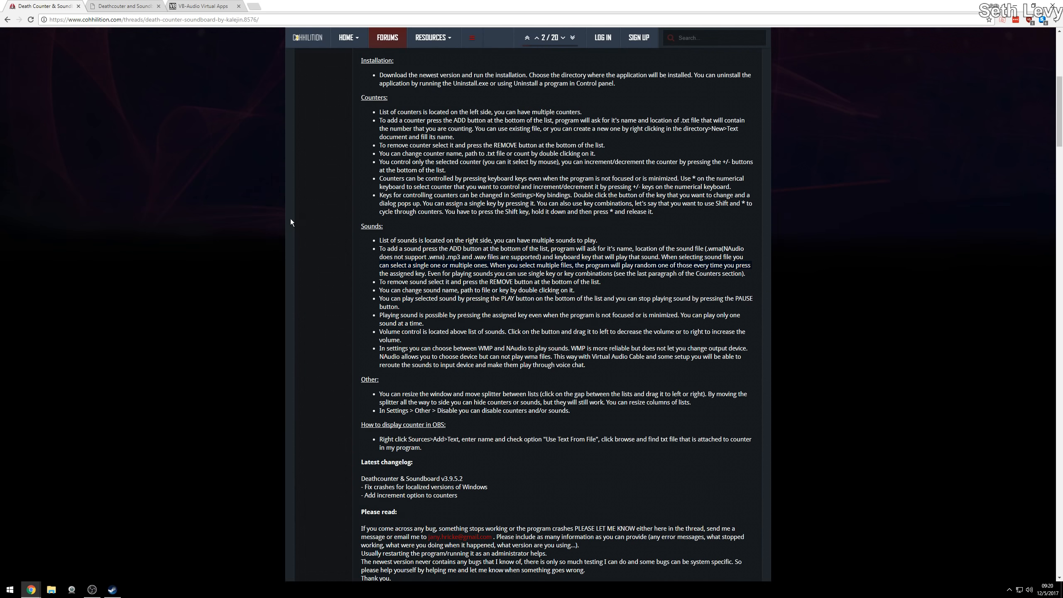
Step: Download the newest Death Counter & Soundboard version from the forum thread, and open its installer but cancel the setup
scroll(289, 218, "up", 3)
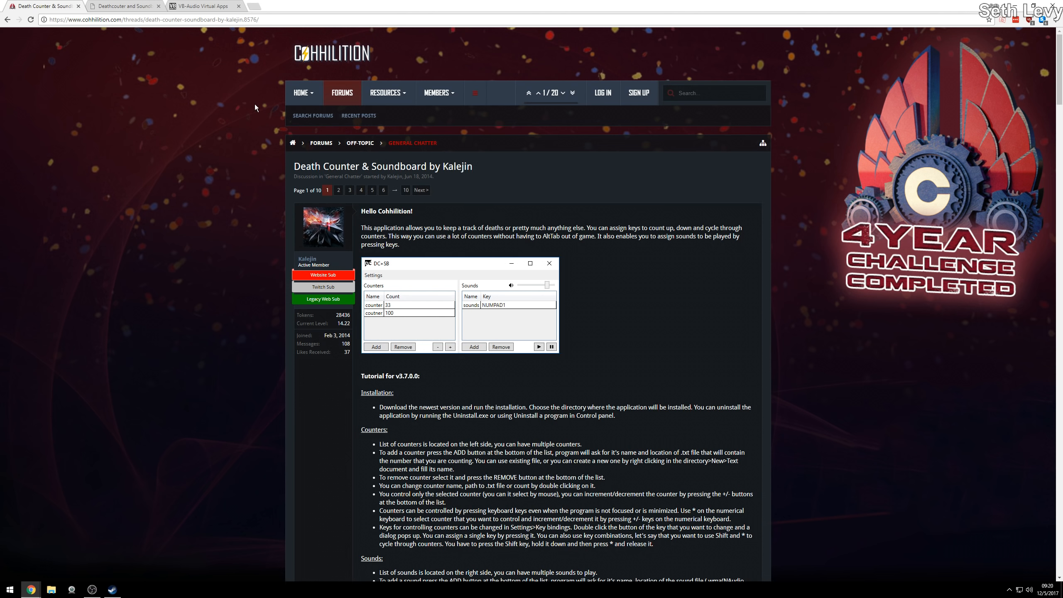
scroll(435, 251, "down", 3)
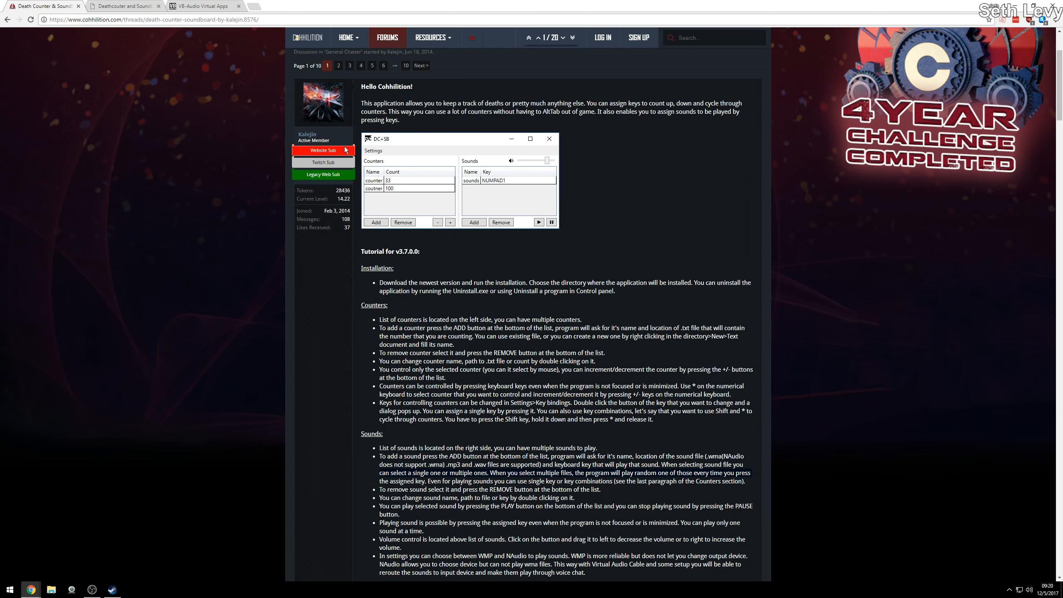
scroll(415, 158, "down", 2)
scroll(413, 157, "down", 3)
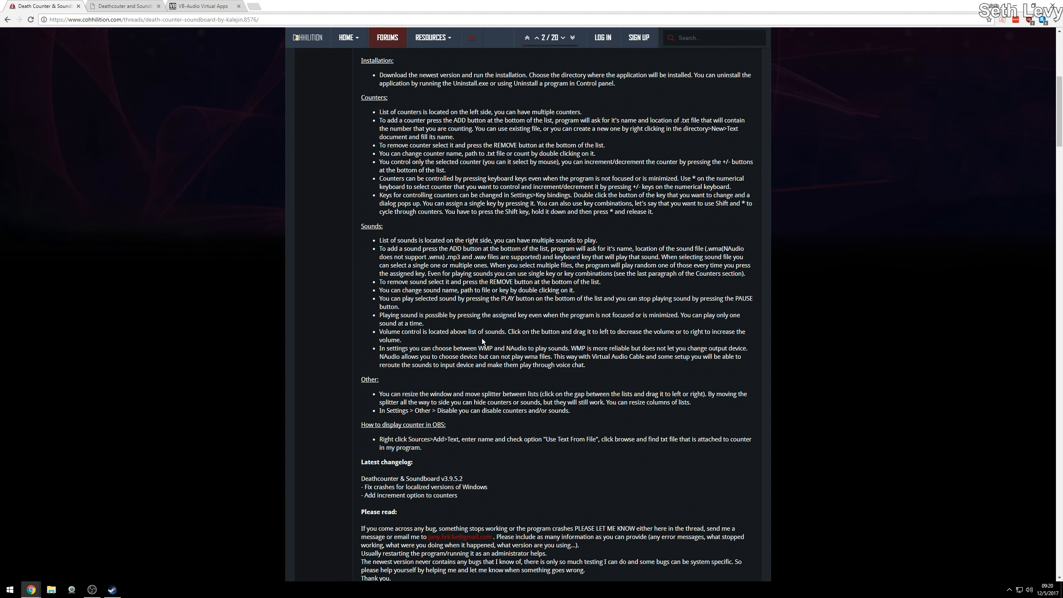
scroll(544, 305, "up", 3)
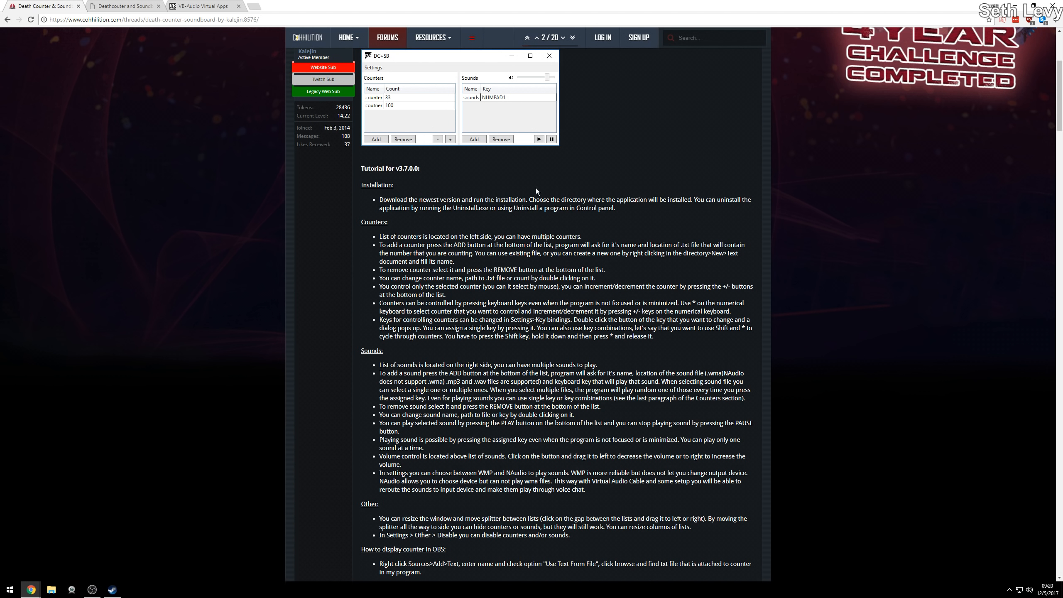
scroll(498, 216, "down", 10)
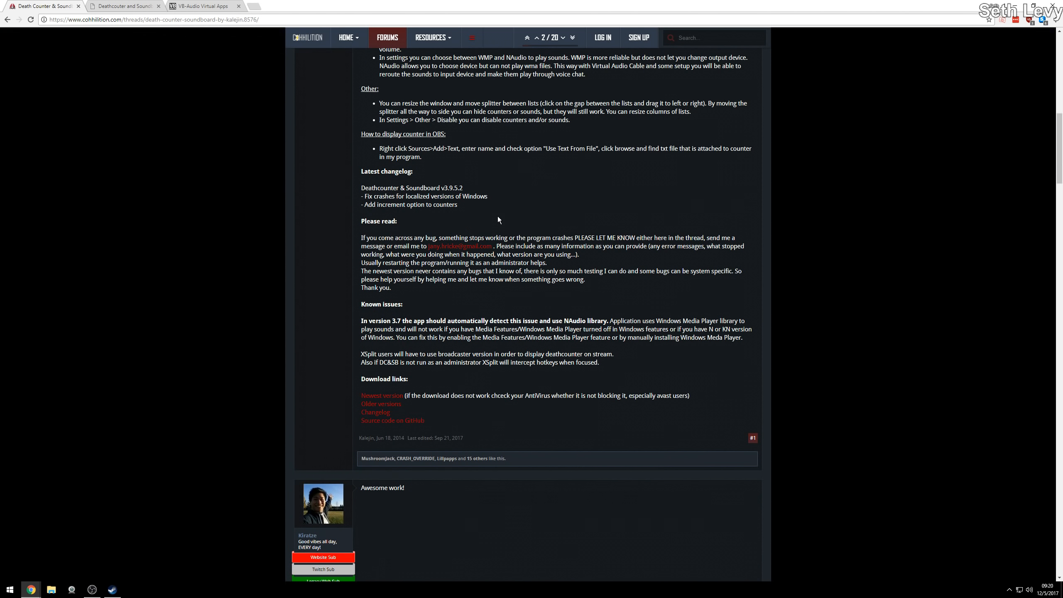
left_click(397, 398)
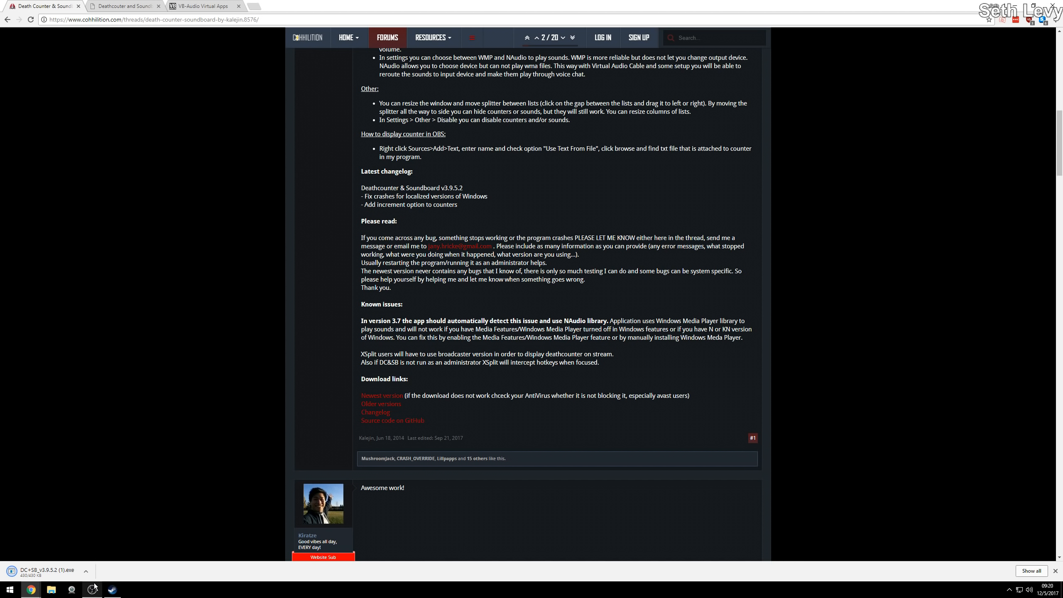
left_click(56, 573)
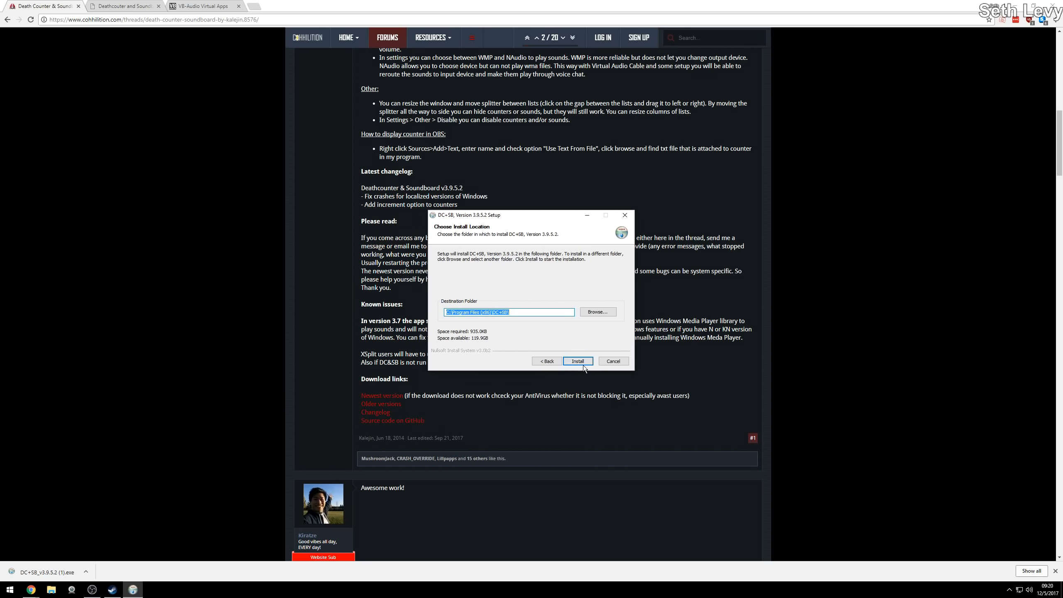
left_click(612, 361)
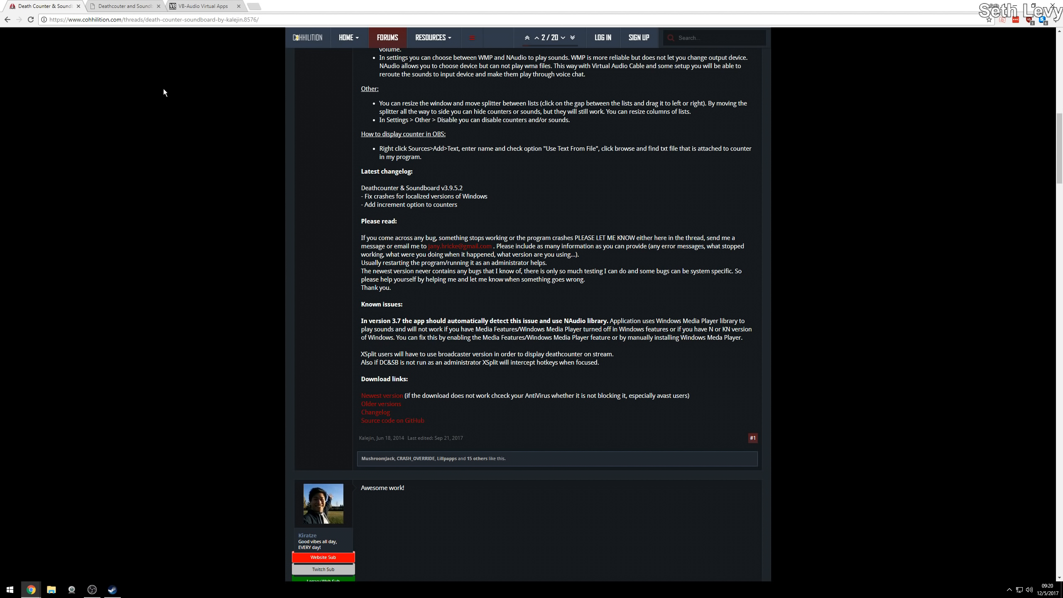
Step: Review the Deathcounter and Soundboard site's instructions and download section, and the VB-Audio page's Virtual Cable driver download and installation notes
left_click(124, 6)
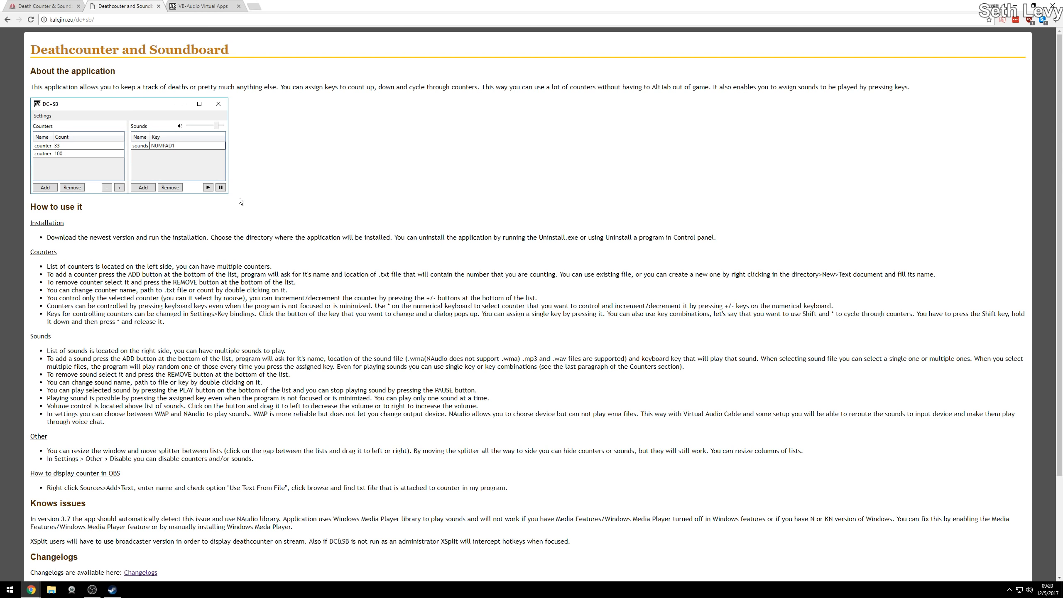
scroll(240, 199, "down", 3)
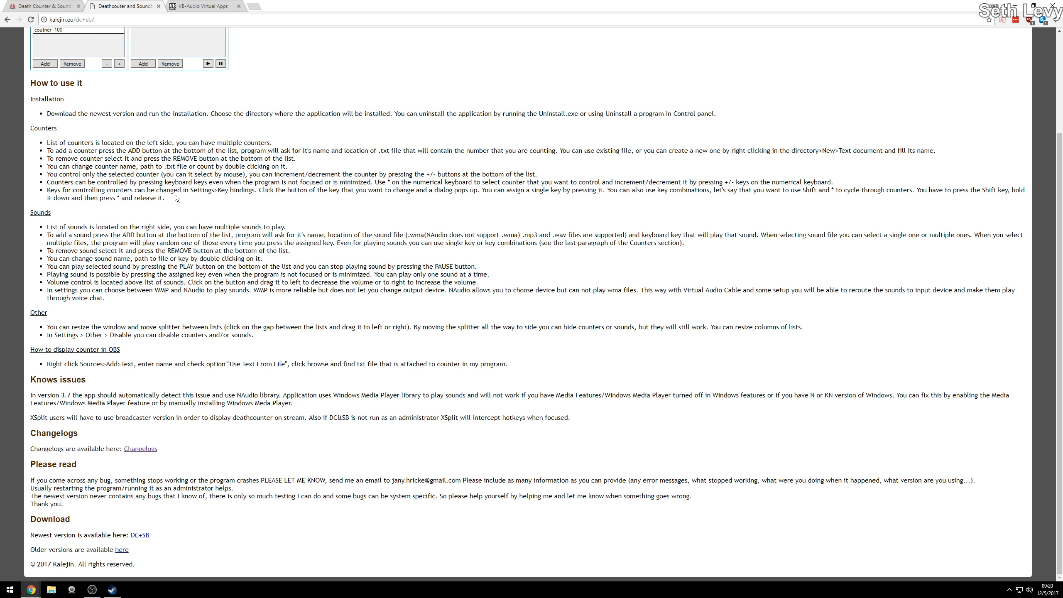
left_click(214, 5)
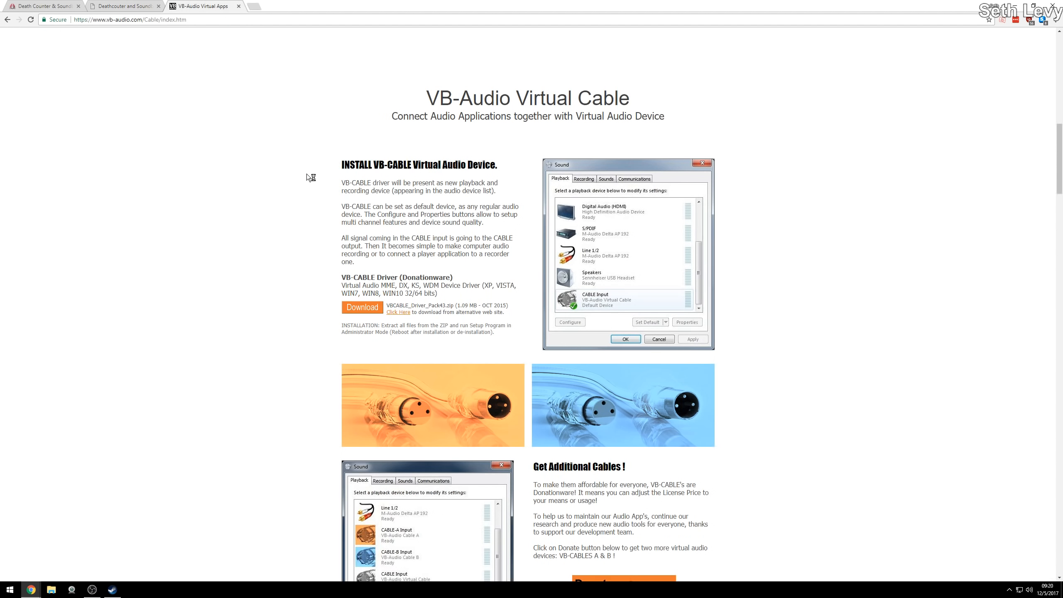
scroll(308, 185, "up", 10)
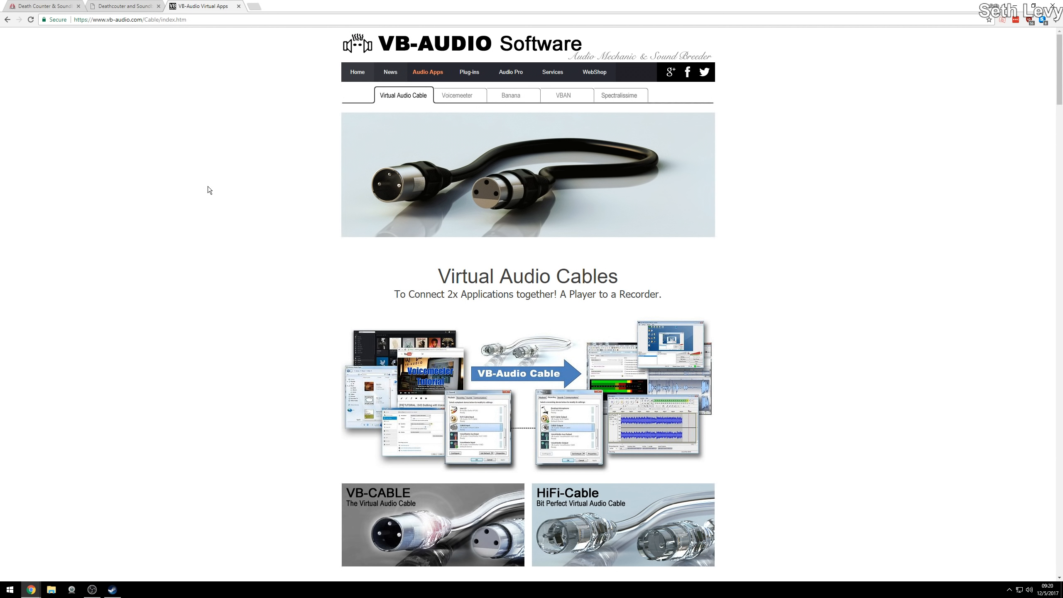
scroll(235, 154, "down", 5)
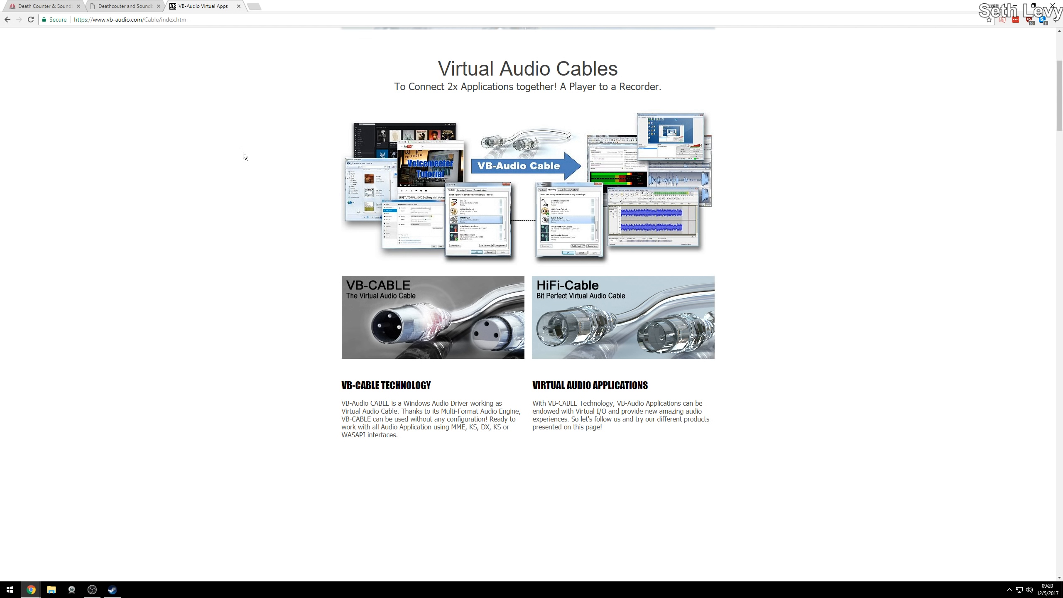
scroll(245, 156, "down", 10)
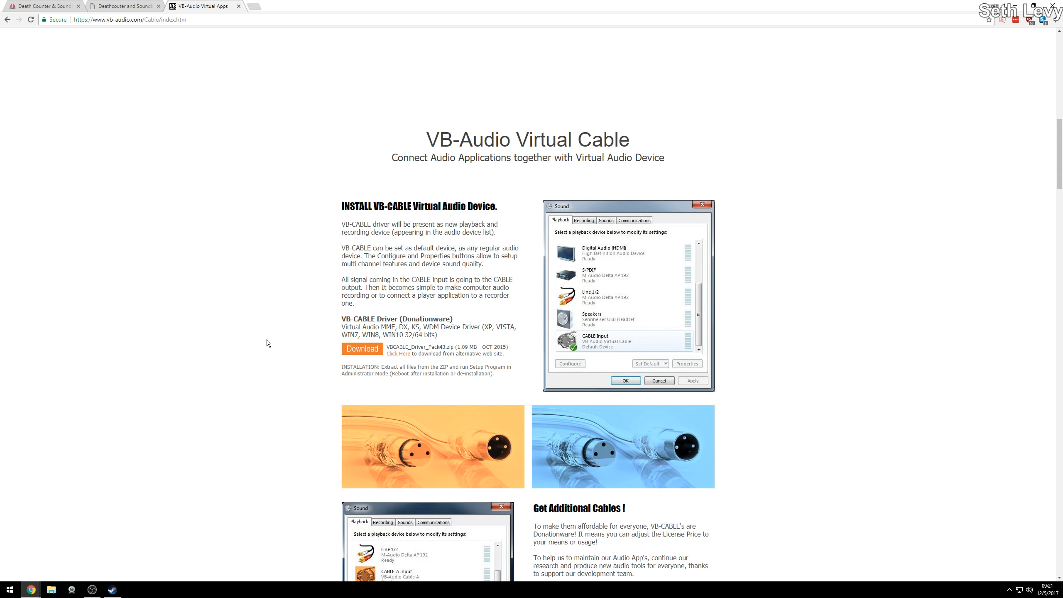
scroll(287, 221, "down", 6)
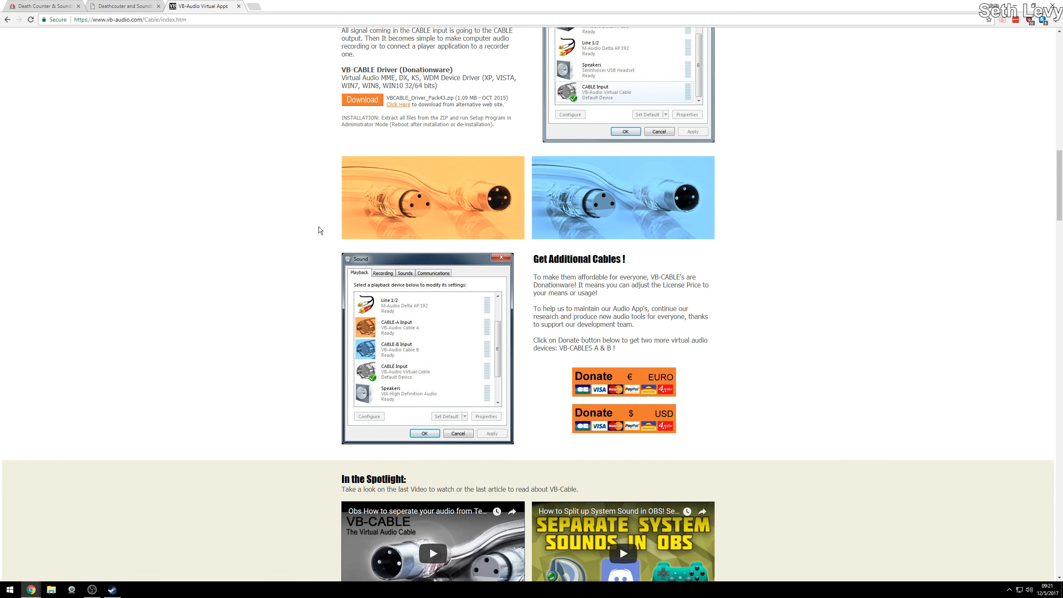
scroll(332, 251, "up", 3)
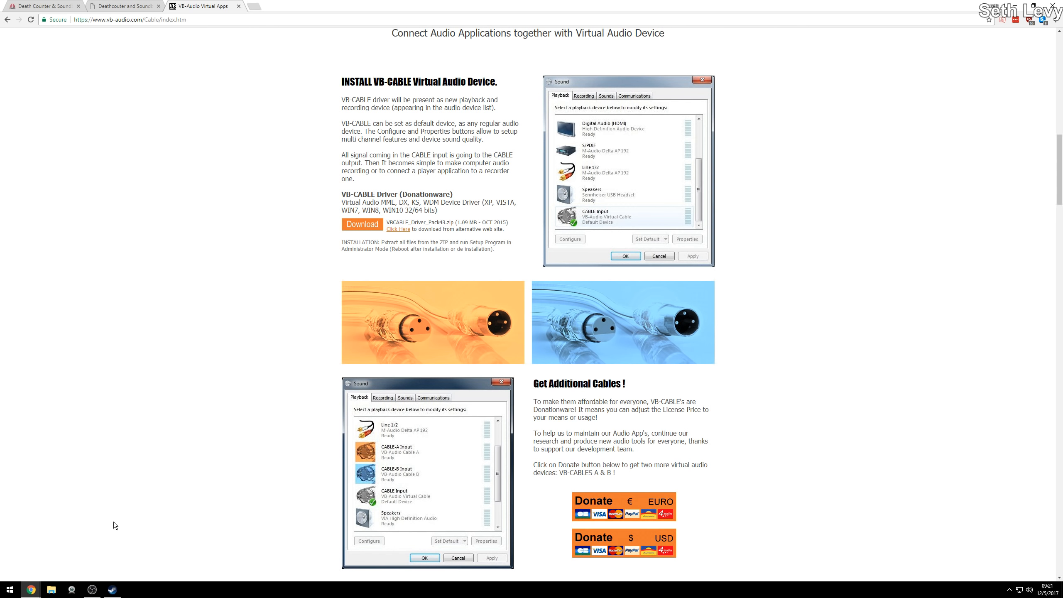
Step: Switch to File Explorer and open the VBCABLE_Driver_Pack43 folder in Downloads at its setup applications
left_click(51, 590)
double_click(415, 184)
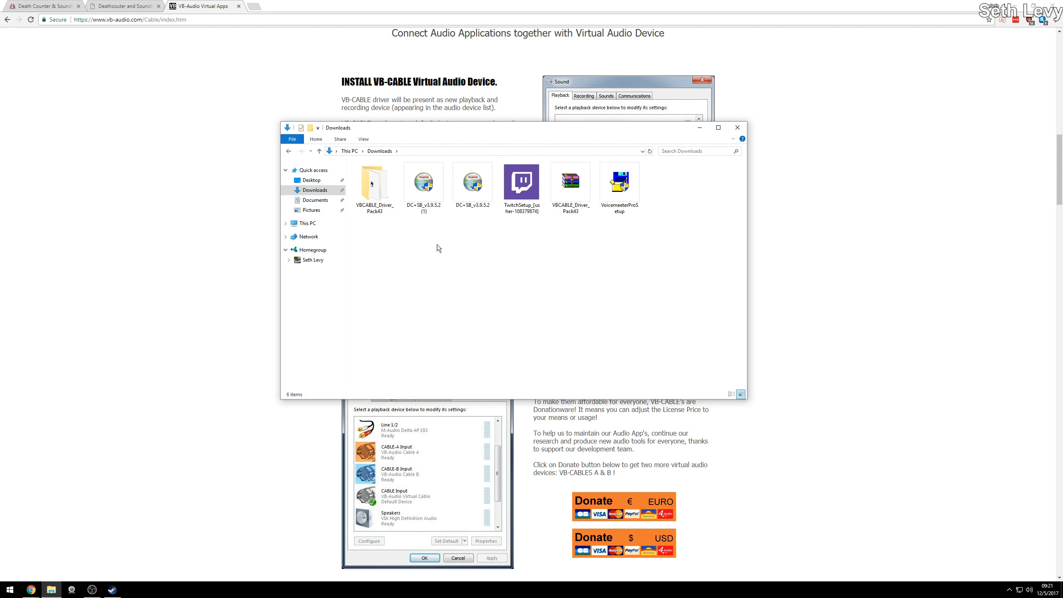
double_click(379, 194)
left_click_drag(388, 130, 387, 81)
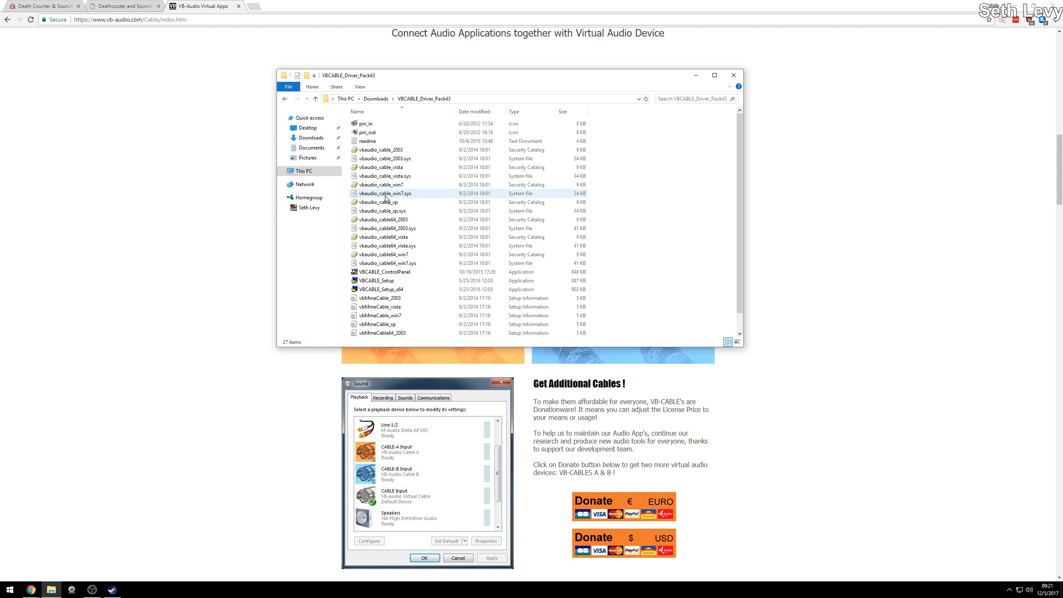
left_click(284, 98)
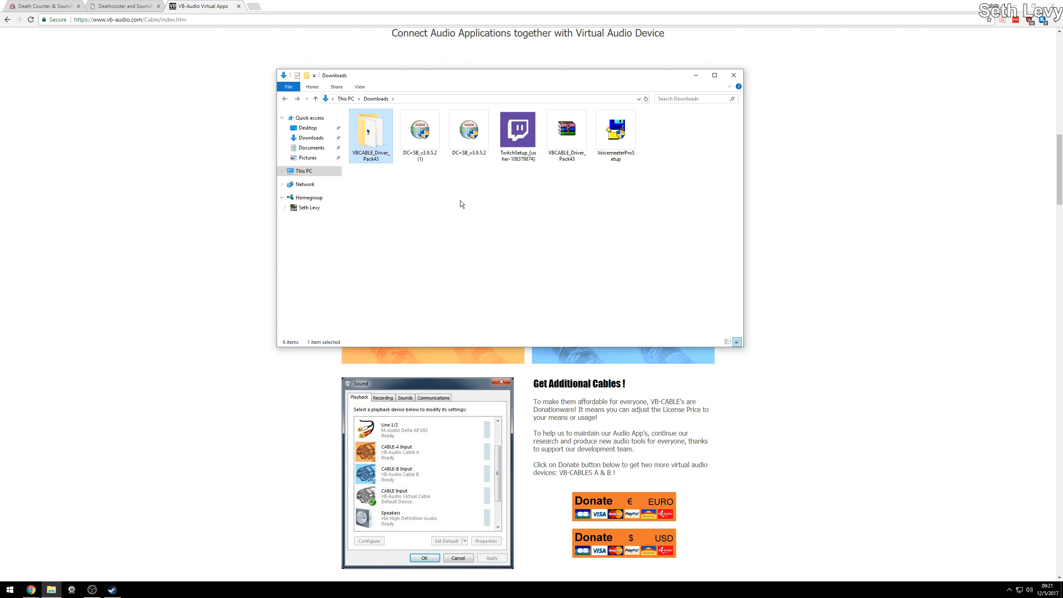
double_click(368, 133)
scroll(408, 222, "down", 1)
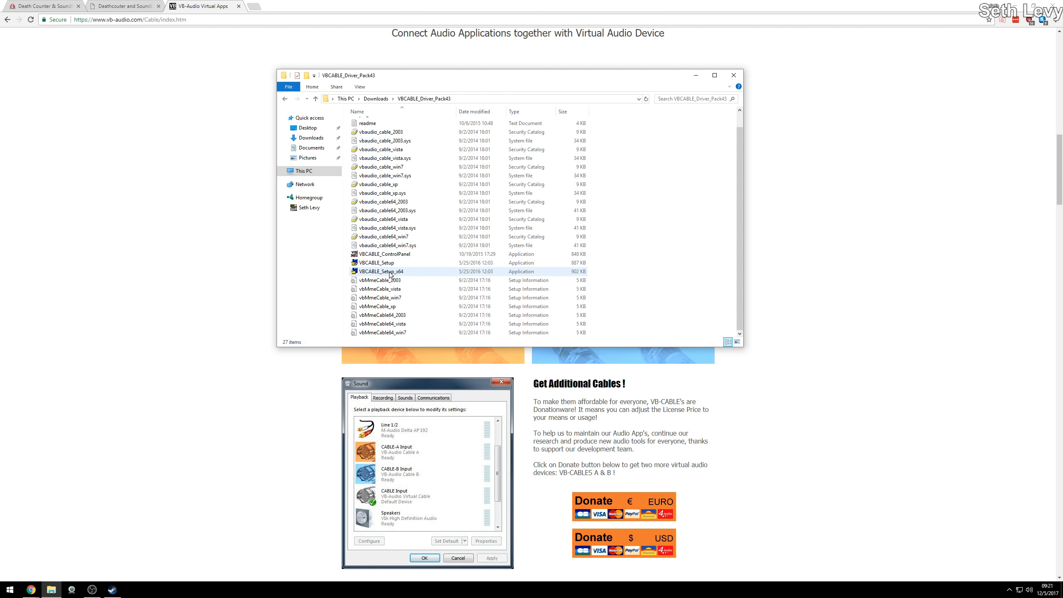
Step: Minimize the browser and Steam windows, leaving the driver pack folder on the desktop
left_click(1015, 5)
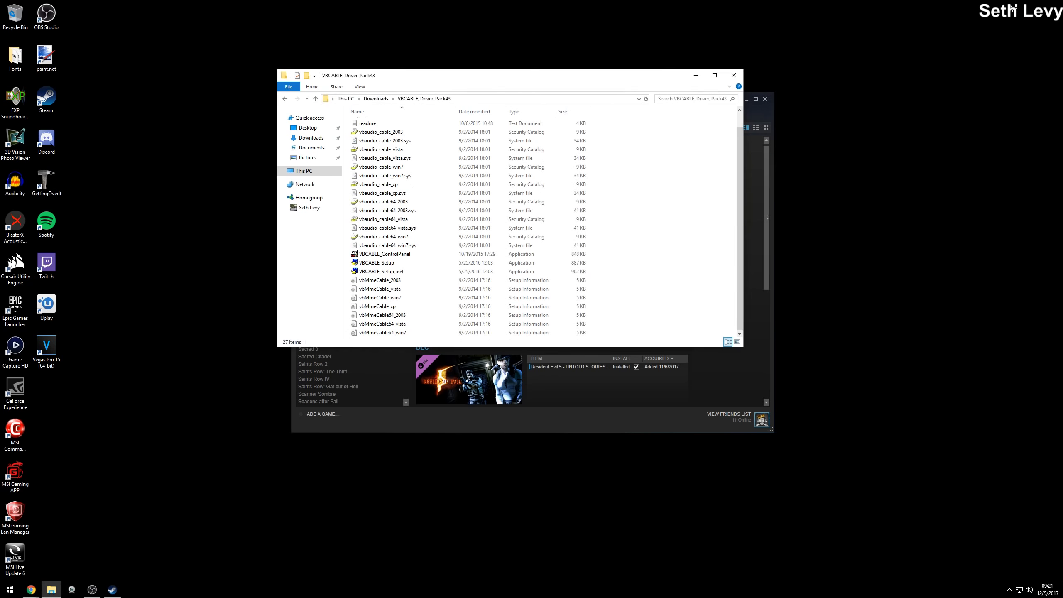
left_click(751, 102)
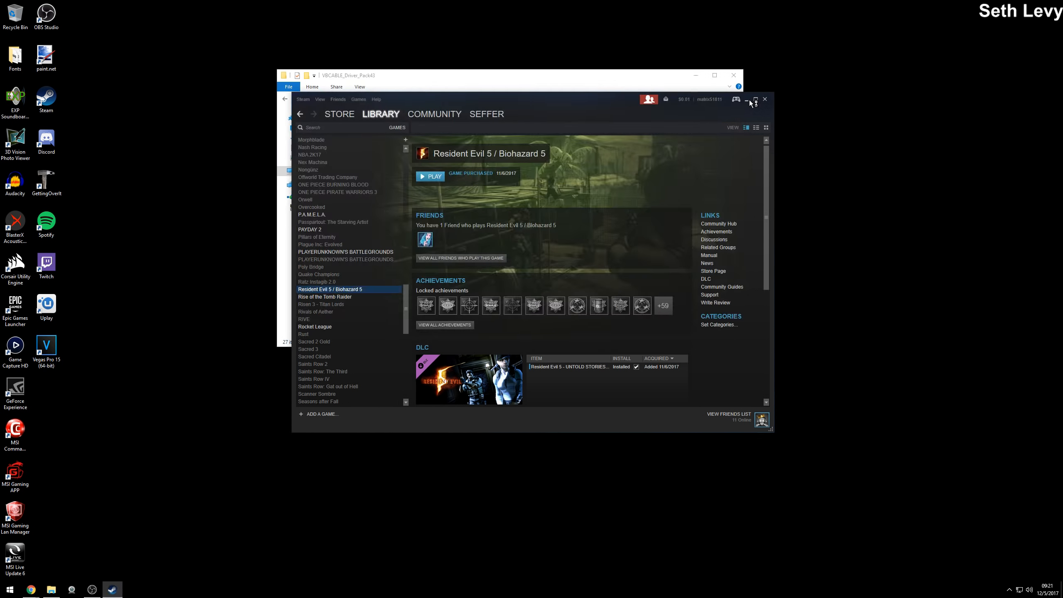
left_click(747, 100)
Step: Examine the launch options for VBCABLE_Setup and VBCABLE_Setup_x64 without running either, and close the driver pack folder
left_click(376, 263)
right_click(376, 263)
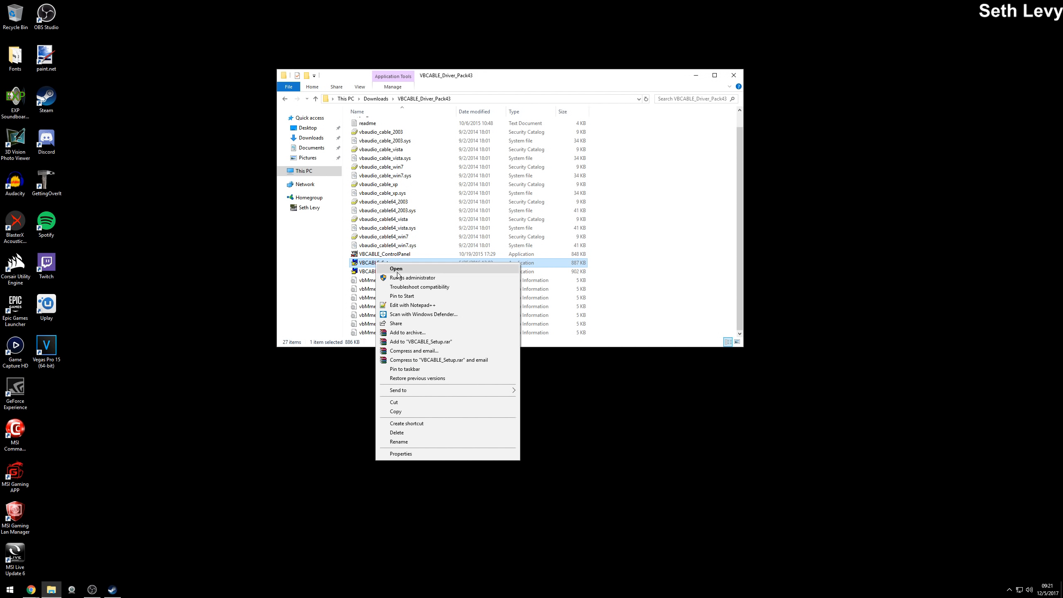
left_click(670, 280)
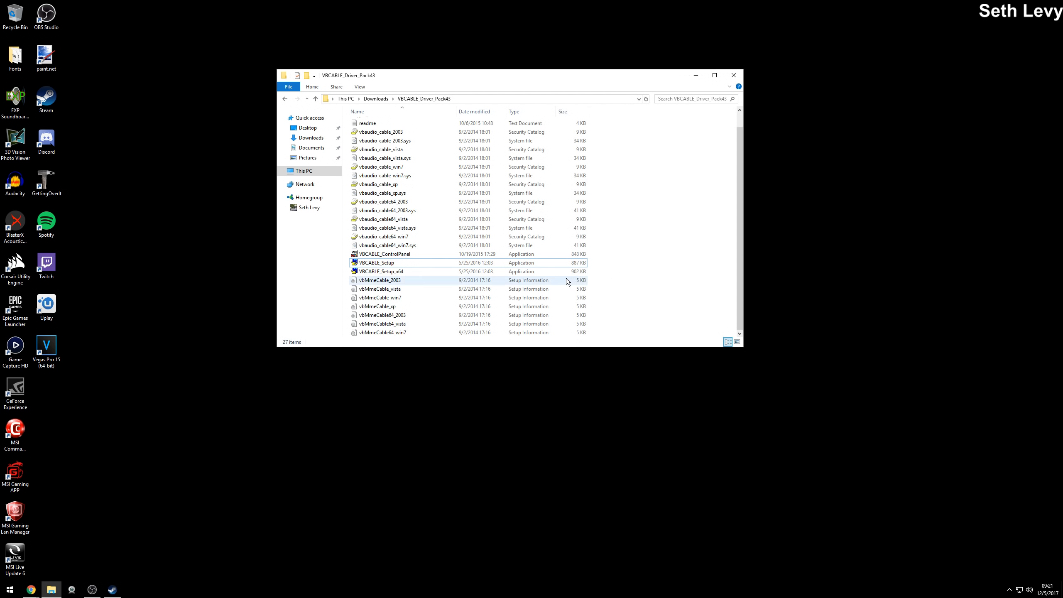
left_click(385, 272)
right_click(385, 272)
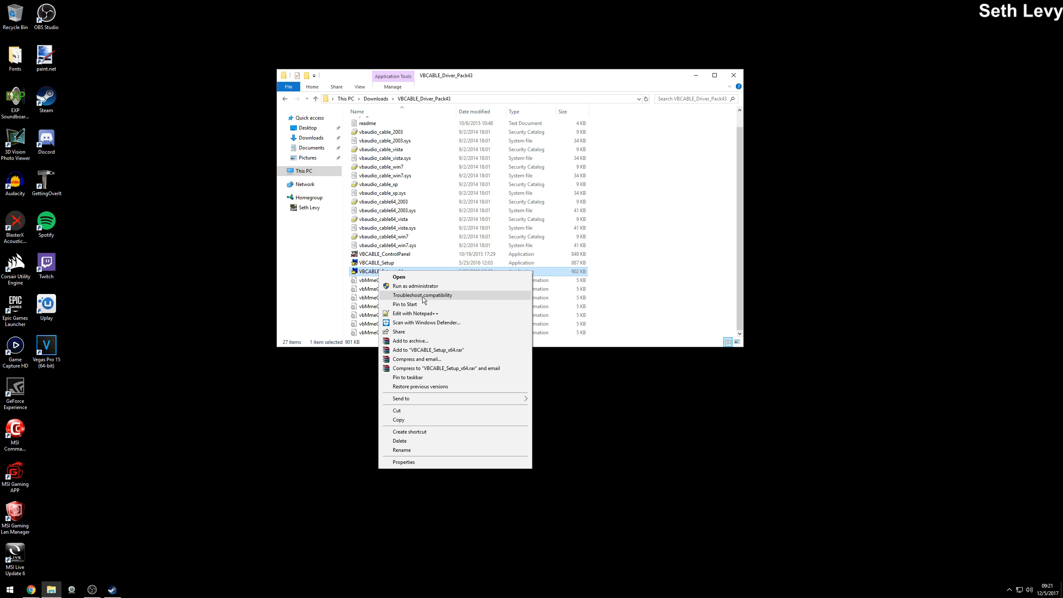
left_click(663, 272)
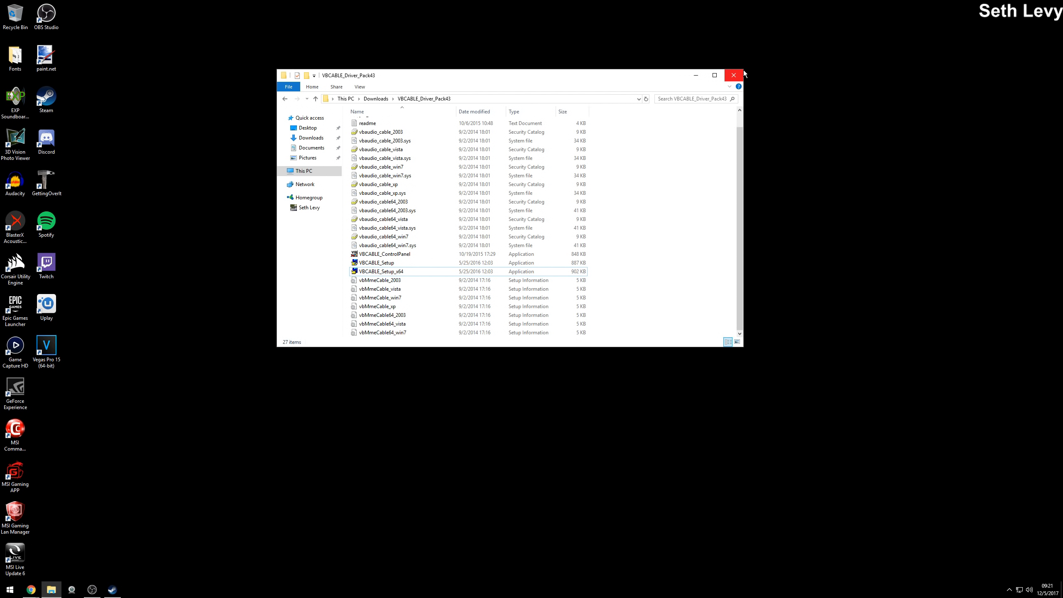
left_click(742, 71)
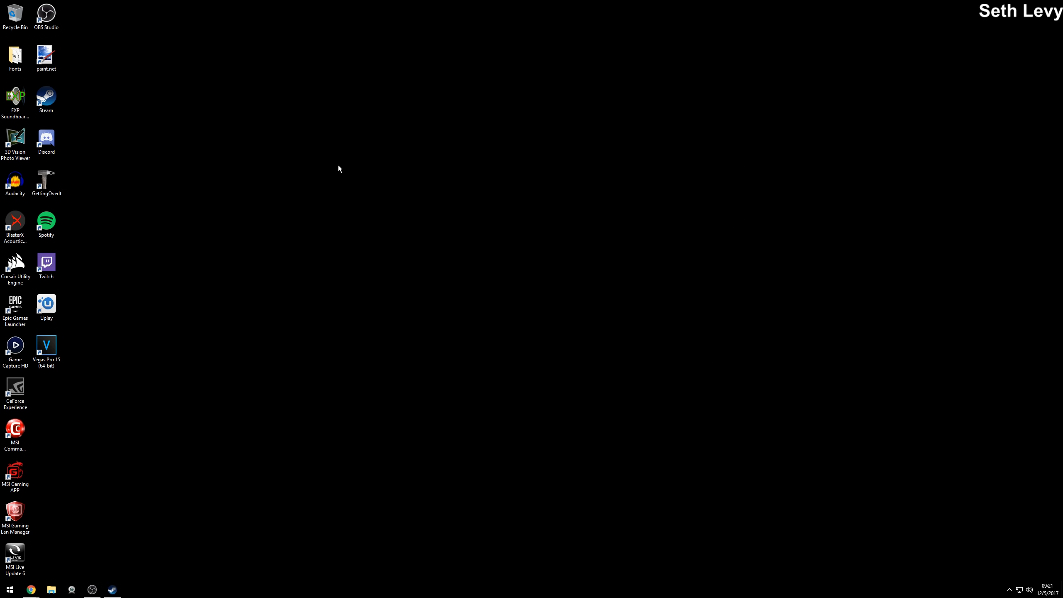
left_click(10, 589)
type("dc")
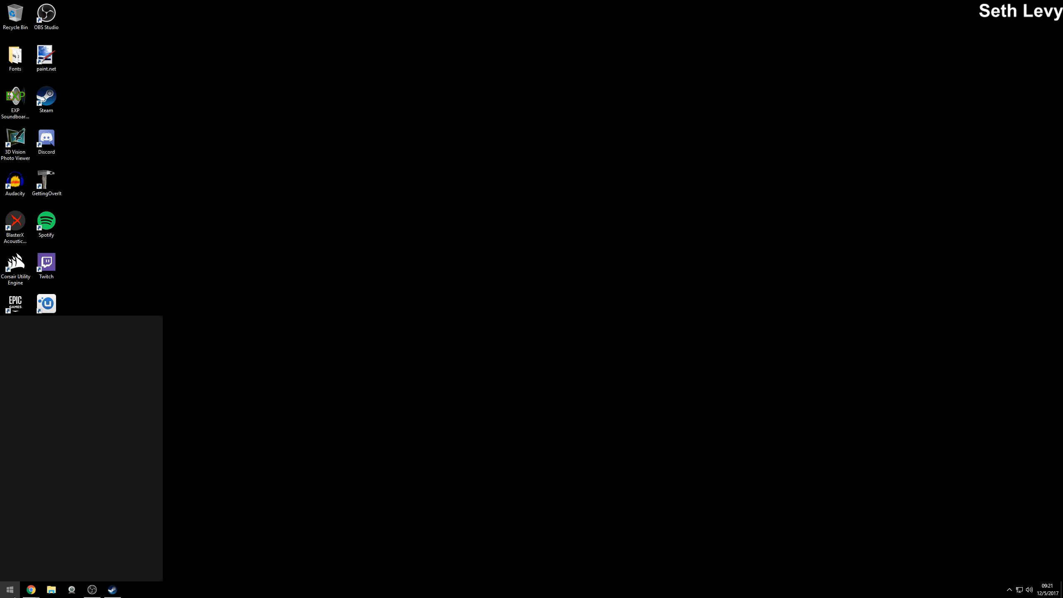
type("+sb")
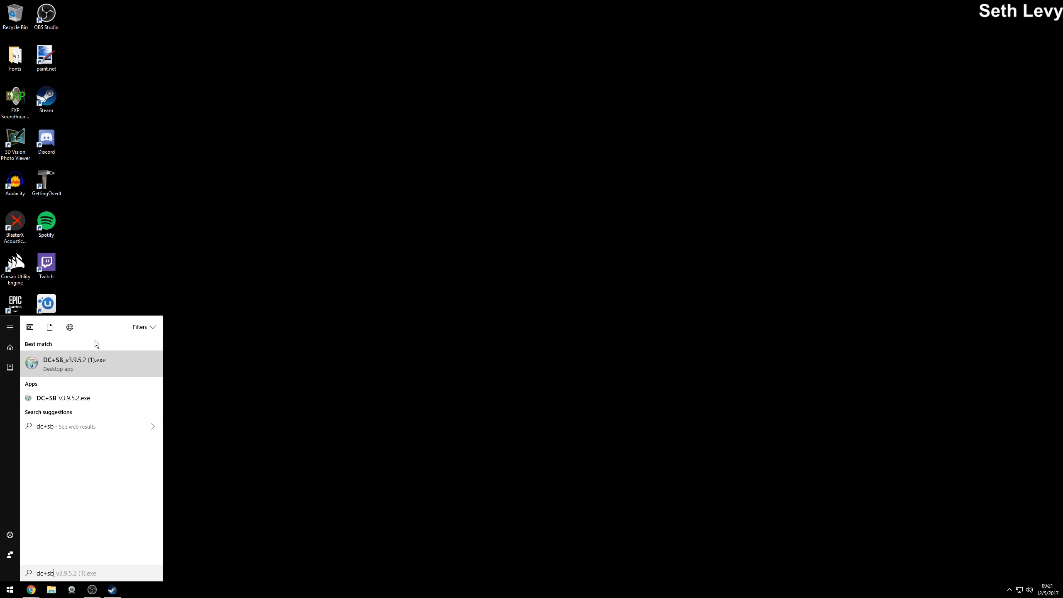
left_click(269, 389)
Step: Find DC+SB among the installed apps and place a shortcut to it on the desktop
left_click(10, 589)
left_click(10, 366)
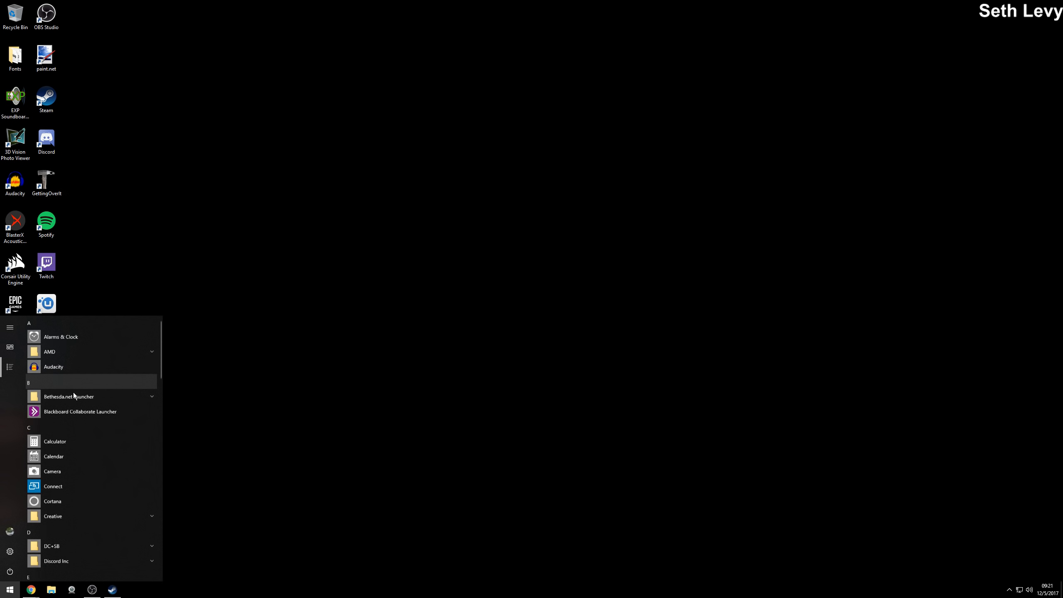
scroll(74, 392, "down", 1)
scroll(77, 418, "down", 1)
left_click(59, 433)
left_click_drag(57, 445, 276, 388)
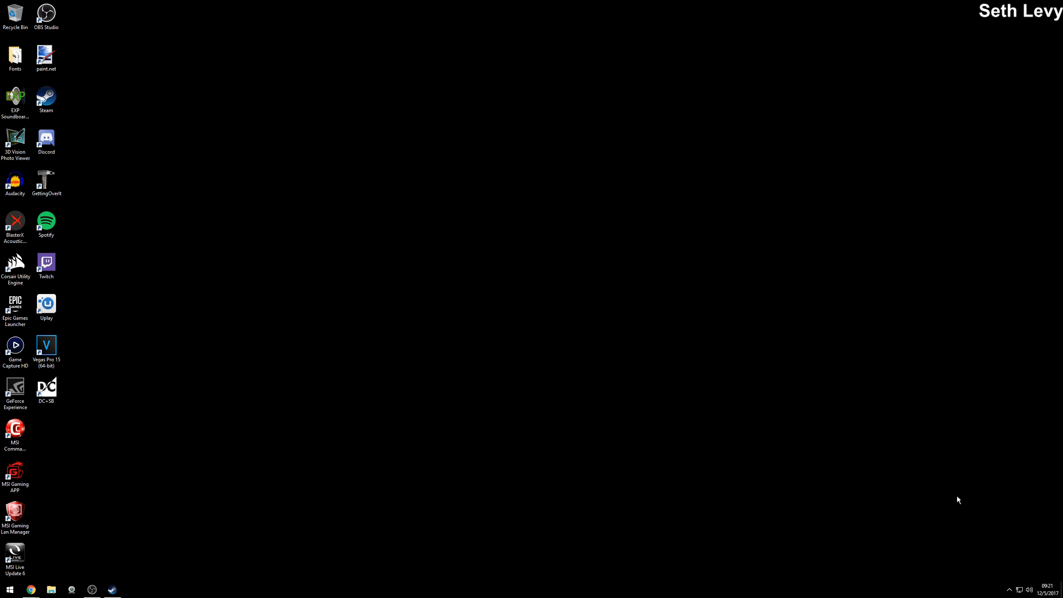
Step: Open the Windows recording devices and bring up the properties of the USB PnP Sound Device microphone
right_click(1029, 589)
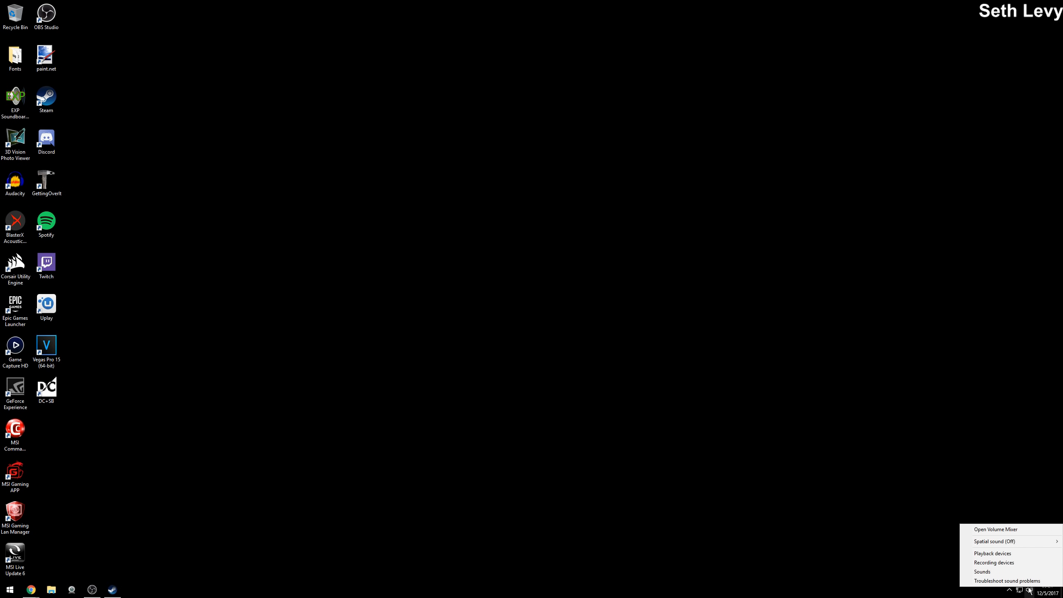
left_click(1015, 563)
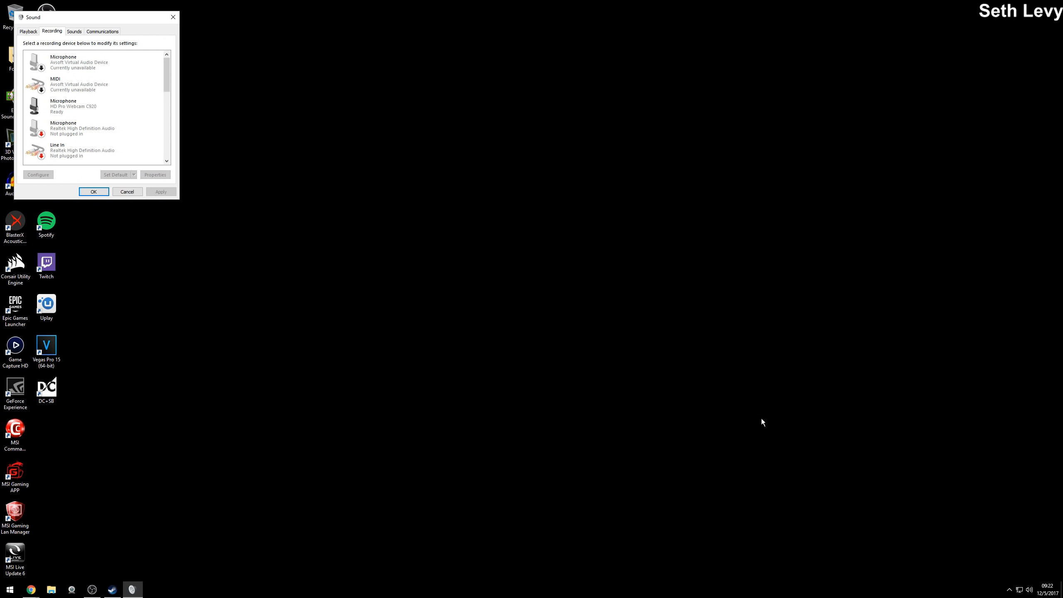
left_click_drag(168, 81, 168, 130)
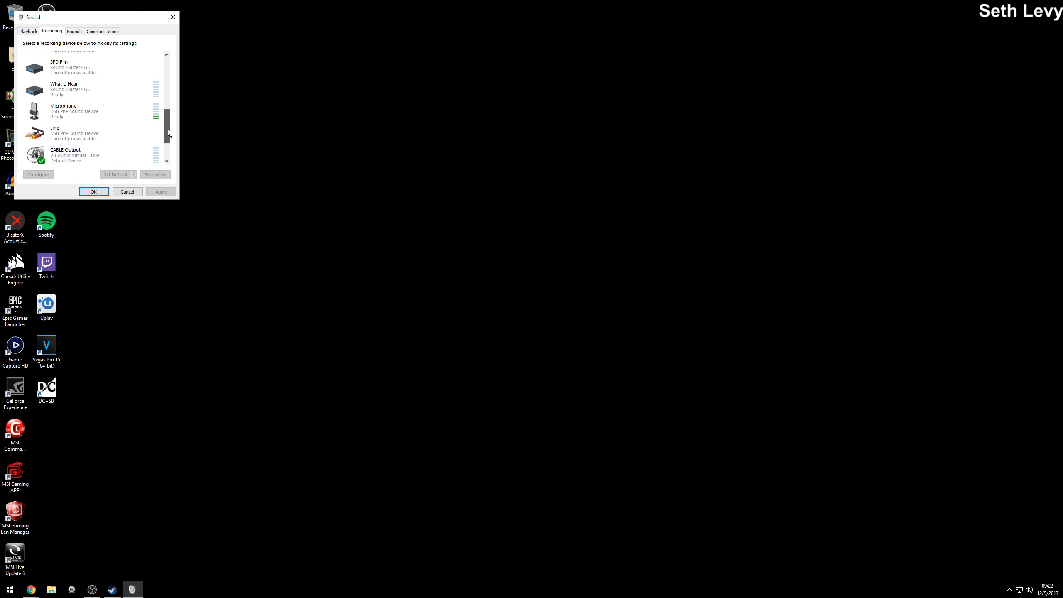
left_click(131, 116)
left_click(163, 175)
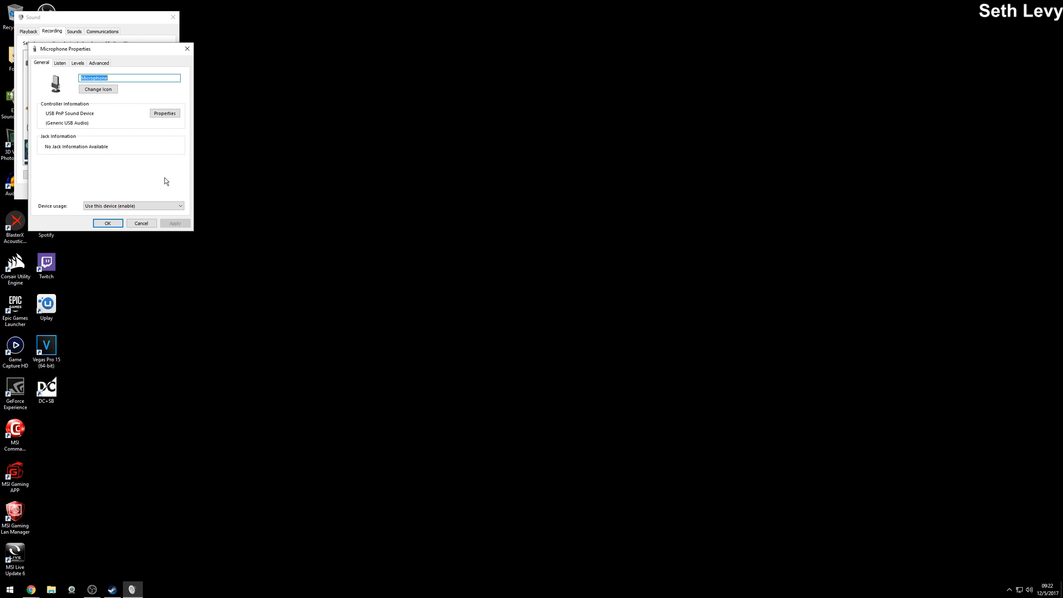
Step: Choose CABLE Input (VB-Audio Virtual Cable) as the microphone's Listen playback device, and move the Sound window away from the desktop icons
left_click(73, 65)
left_click(60, 62)
left_click(92, 141)
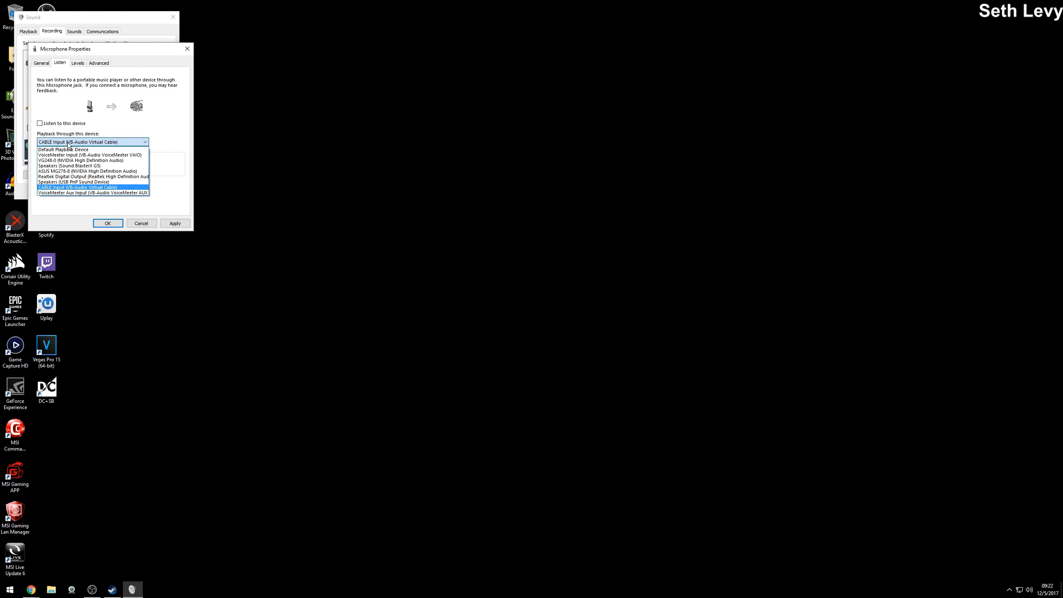
left_click(140, 197)
left_click(107, 223)
left_click_drag(96, 17, 531, 87)
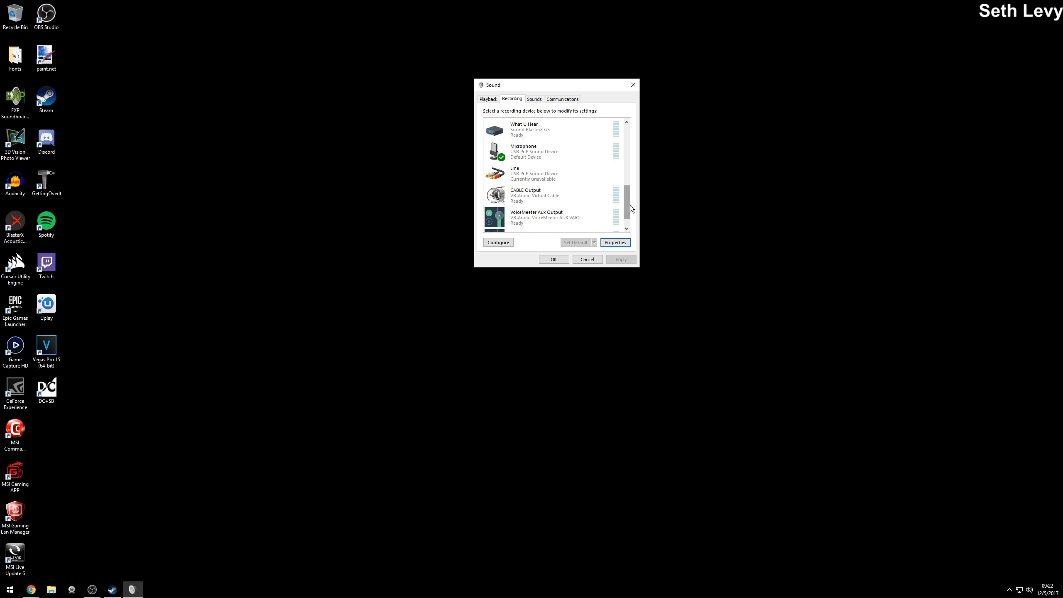
Step: Open the properties of the CABLE Input playback device and place them beside the Sound window
left_click(489, 98)
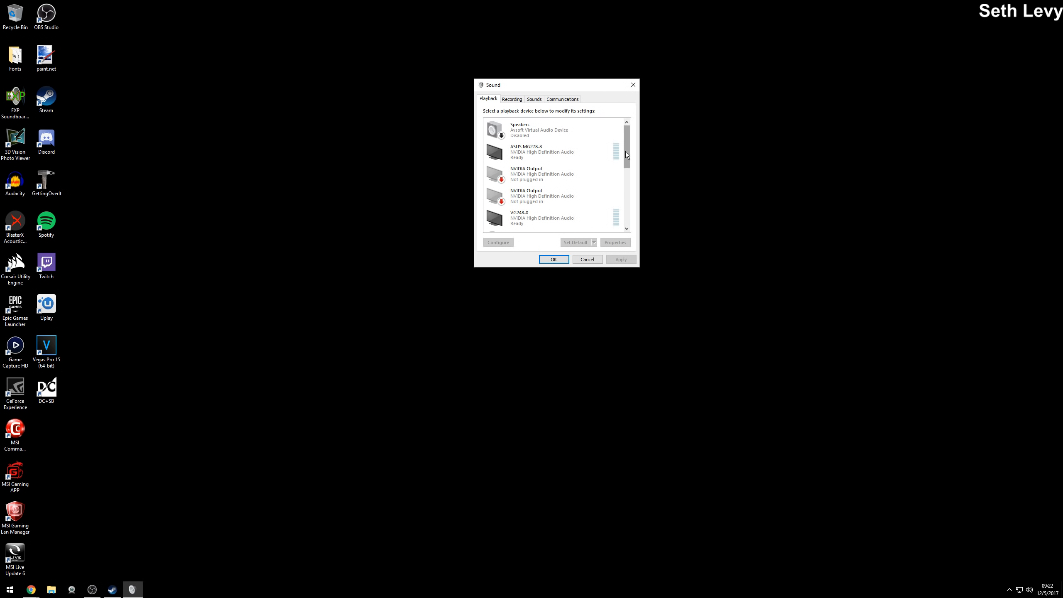
left_click_drag(627, 154, 636, 201)
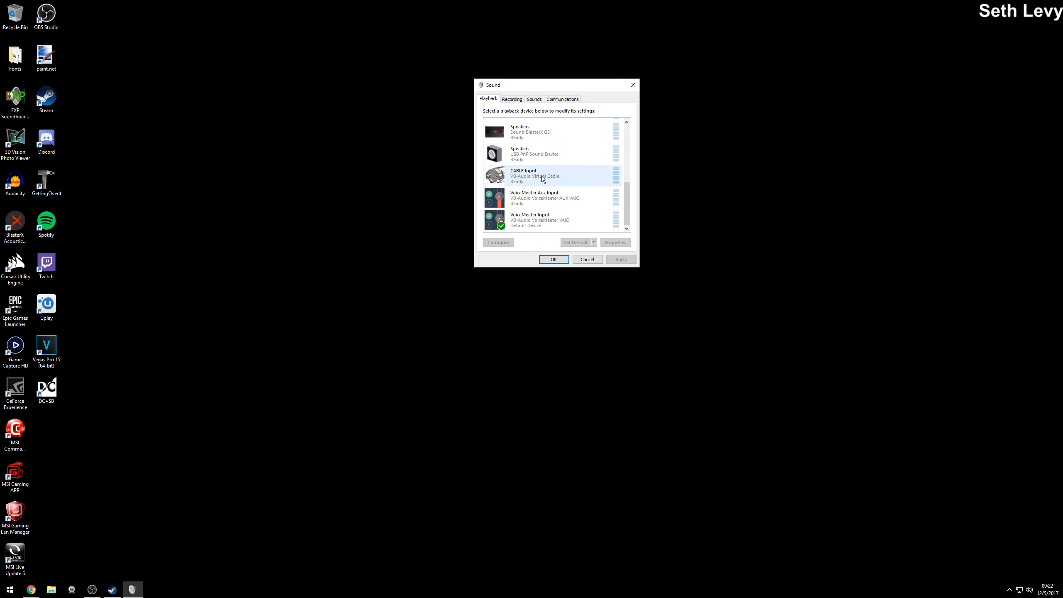
left_click(555, 178)
left_click(616, 242)
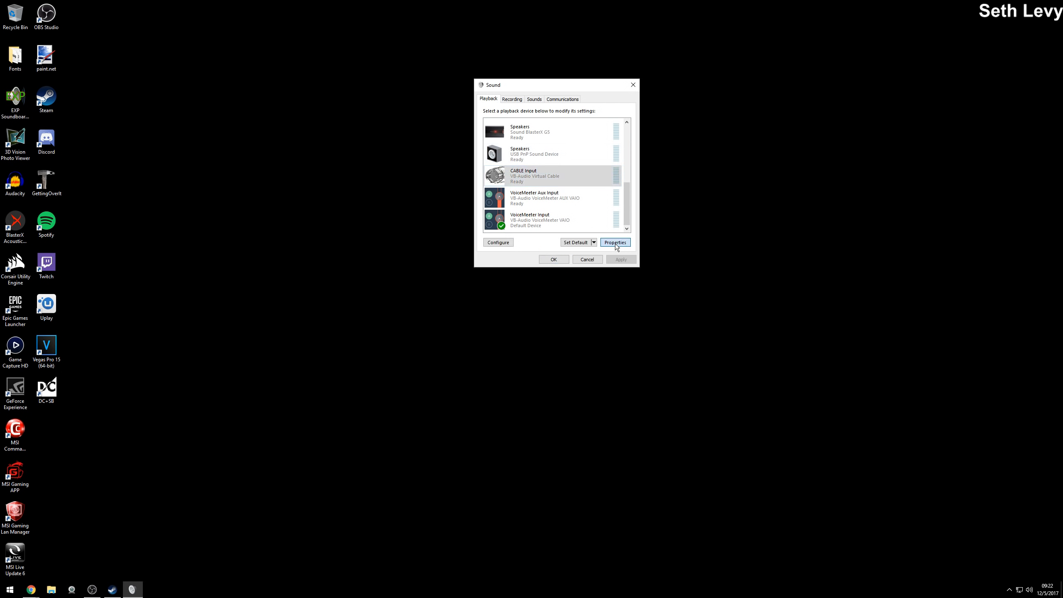
left_click_drag(544, 111, 718, 81)
Step: Set CABLE Input's default format to 16 bit, 48000 Hz (DVD Quality) and confirm its properties
left_click(683, 93)
left_click(705, 93)
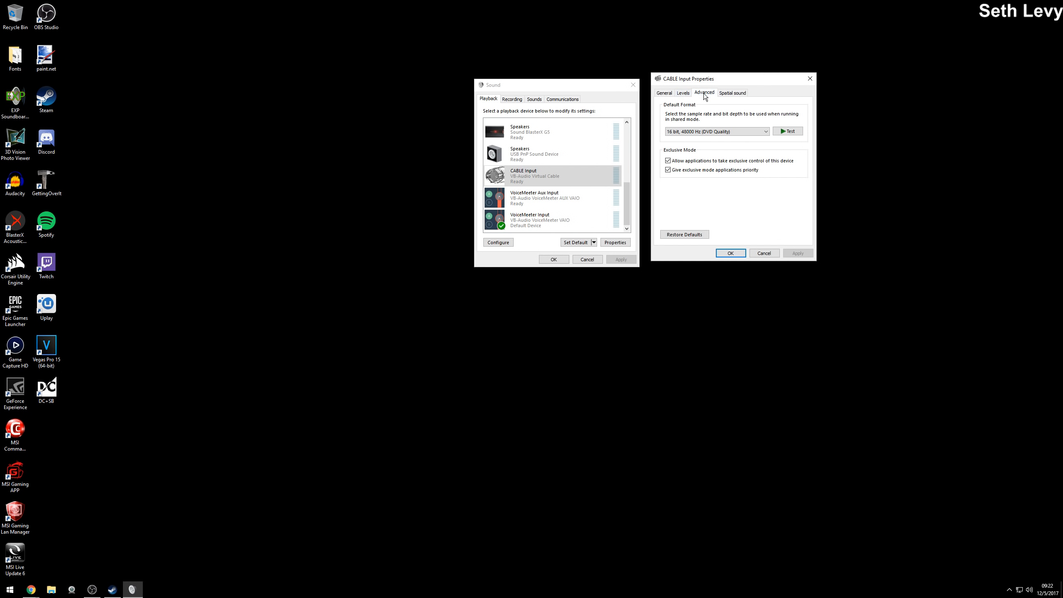
left_click(707, 132)
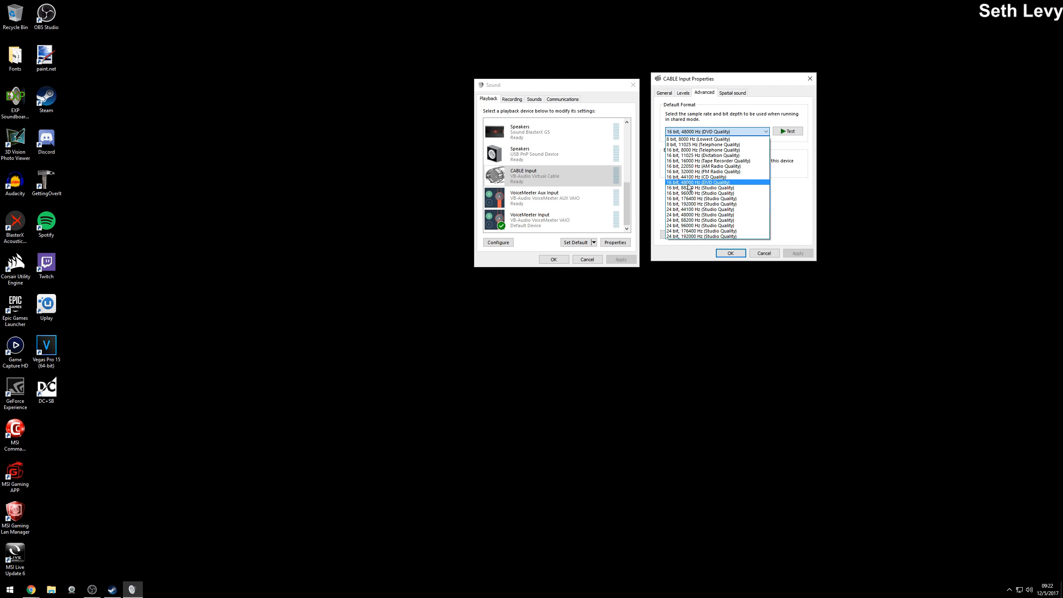
left_click(689, 185)
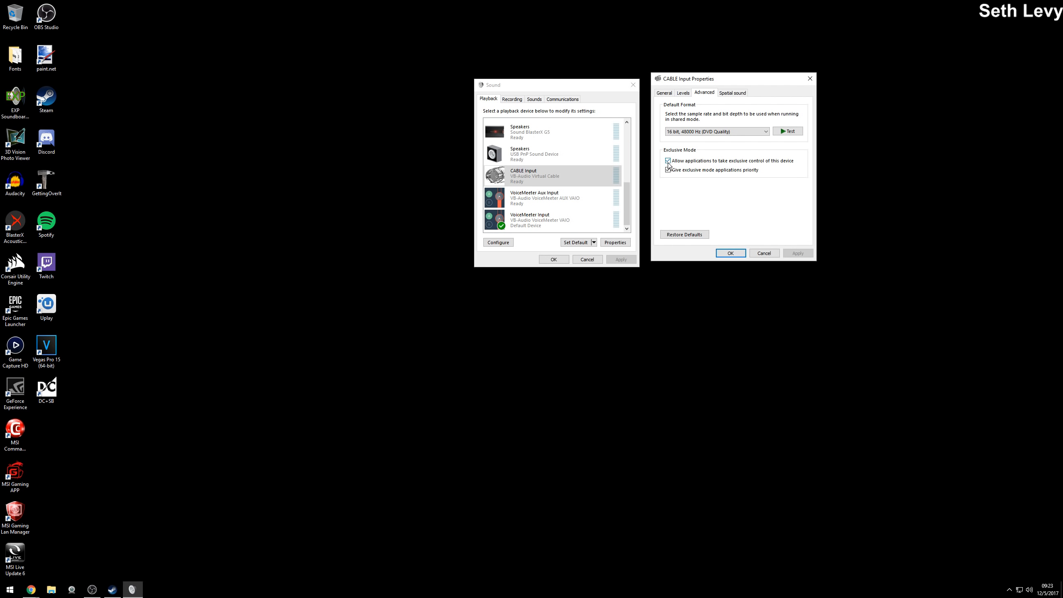
left_click(733, 253)
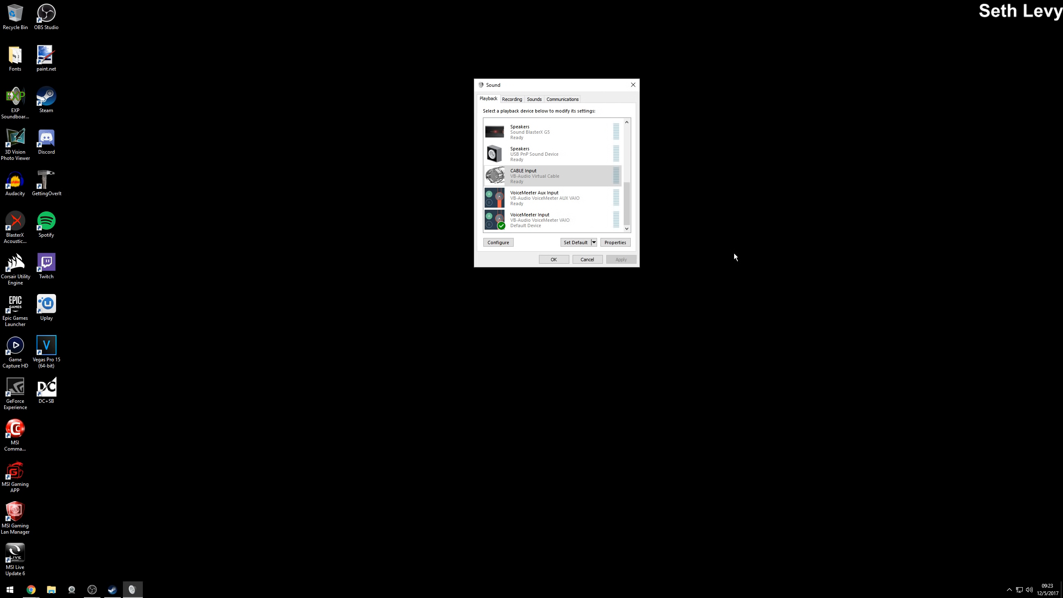
Step: Set the USB PnP recording microphone's default format to 2 channel, 16 bit, 48000 Hz (DVD Quality)
left_click(513, 100)
left_click(521, 158)
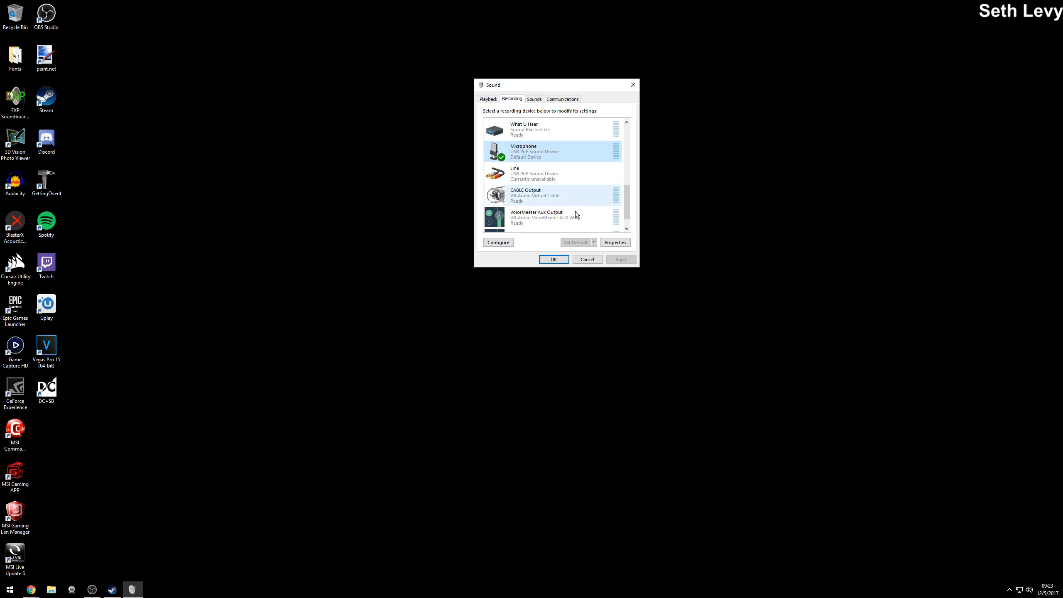
left_click(614, 245)
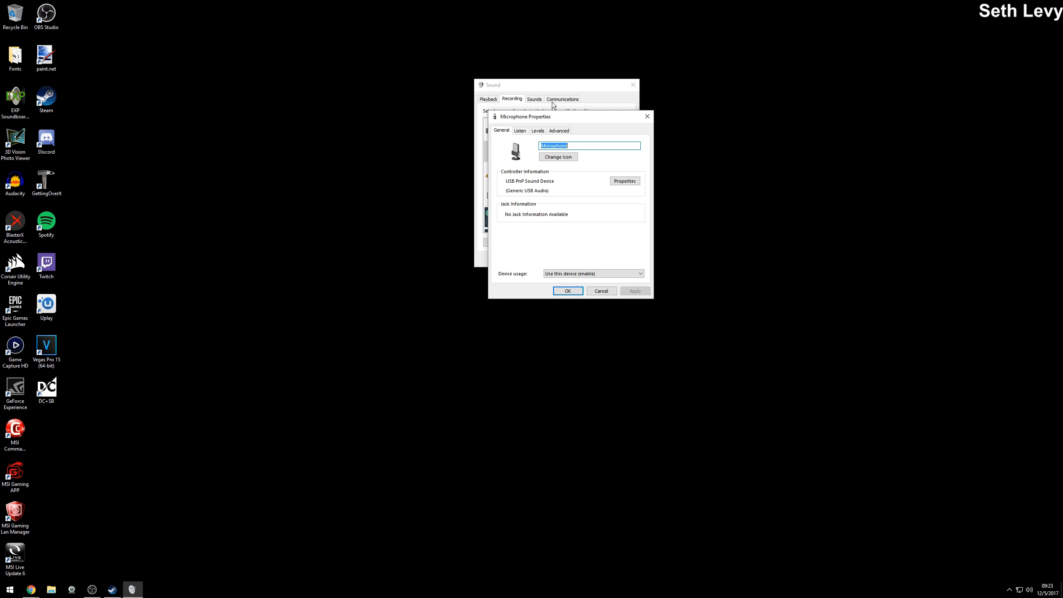
left_click(646, 113)
right_click(549, 152)
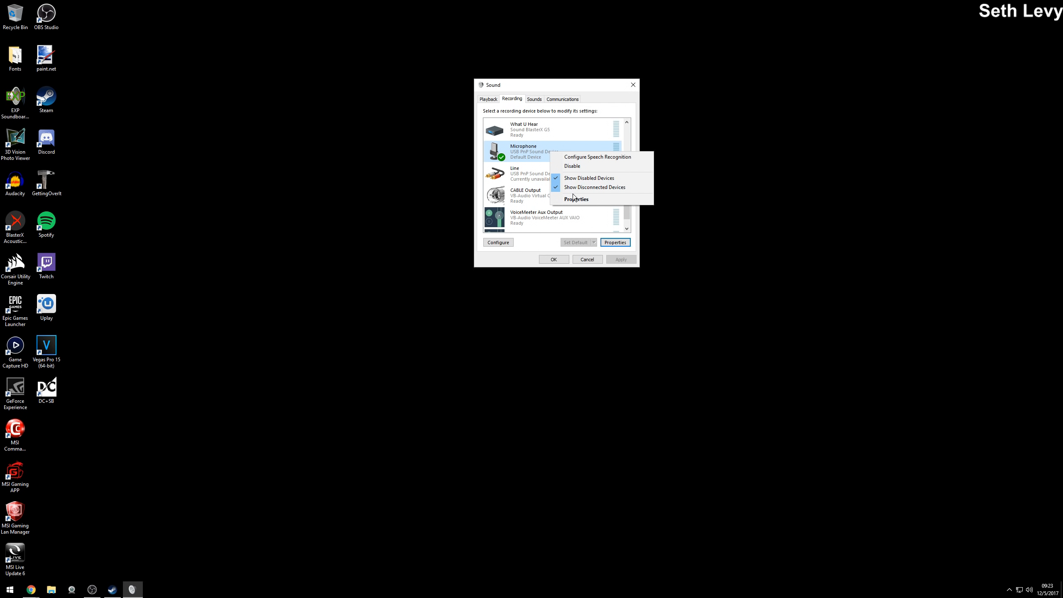
left_click(574, 198)
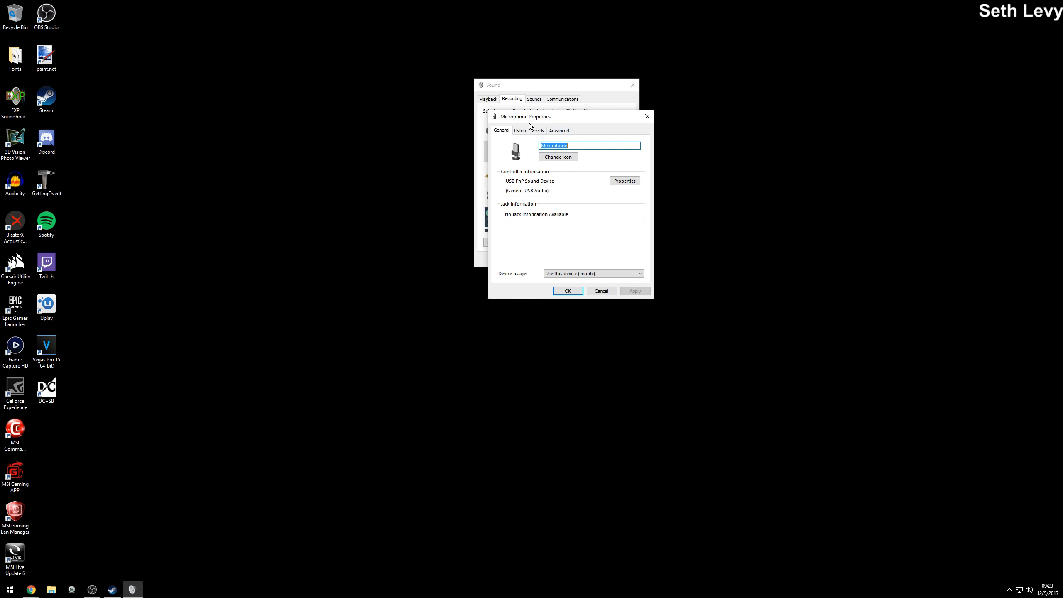
left_click(565, 131)
left_click(569, 169)
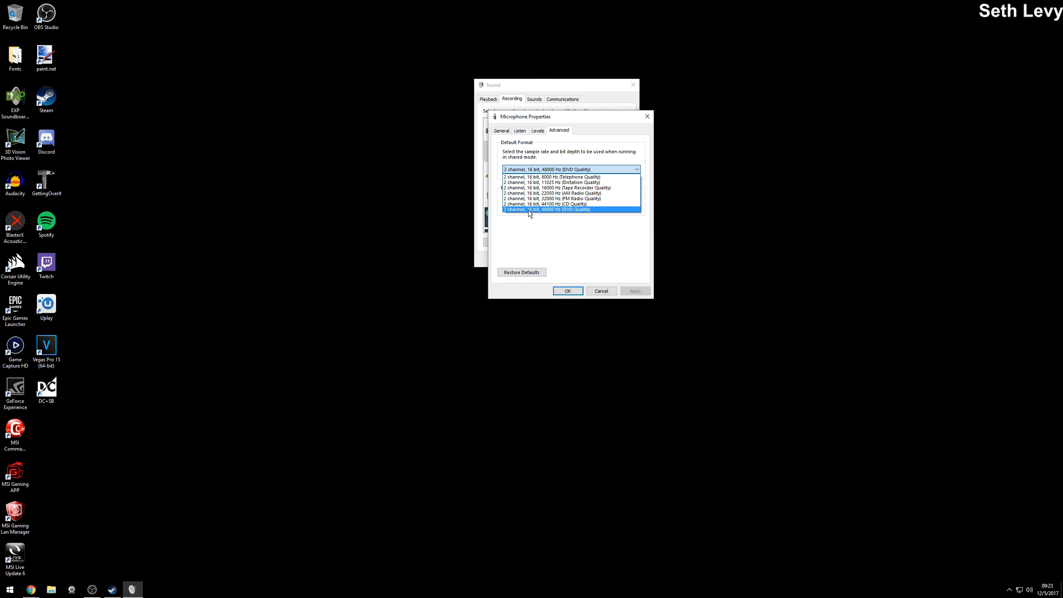
left_click(529, 209)
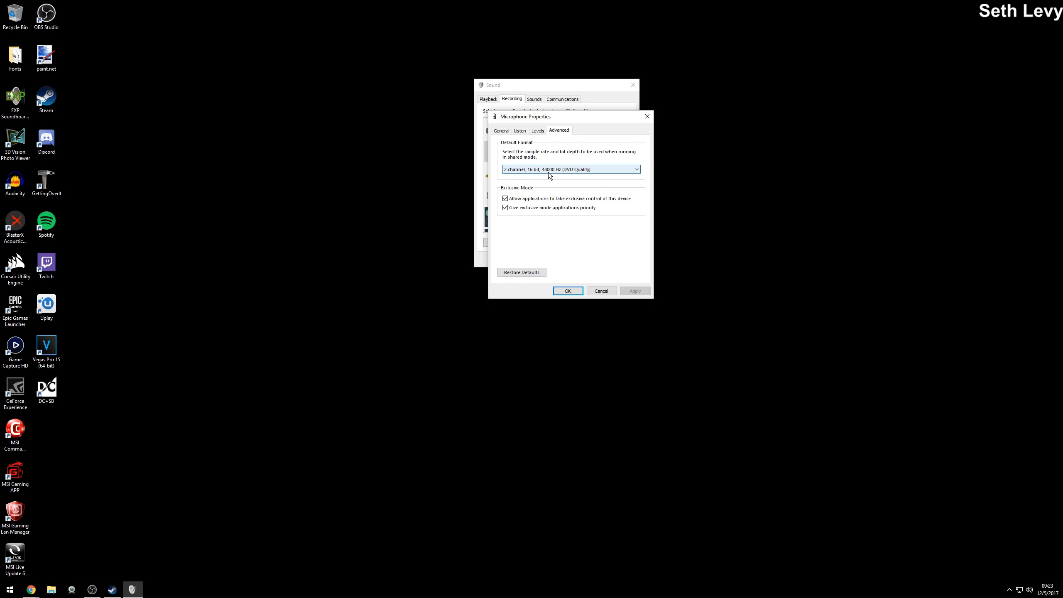